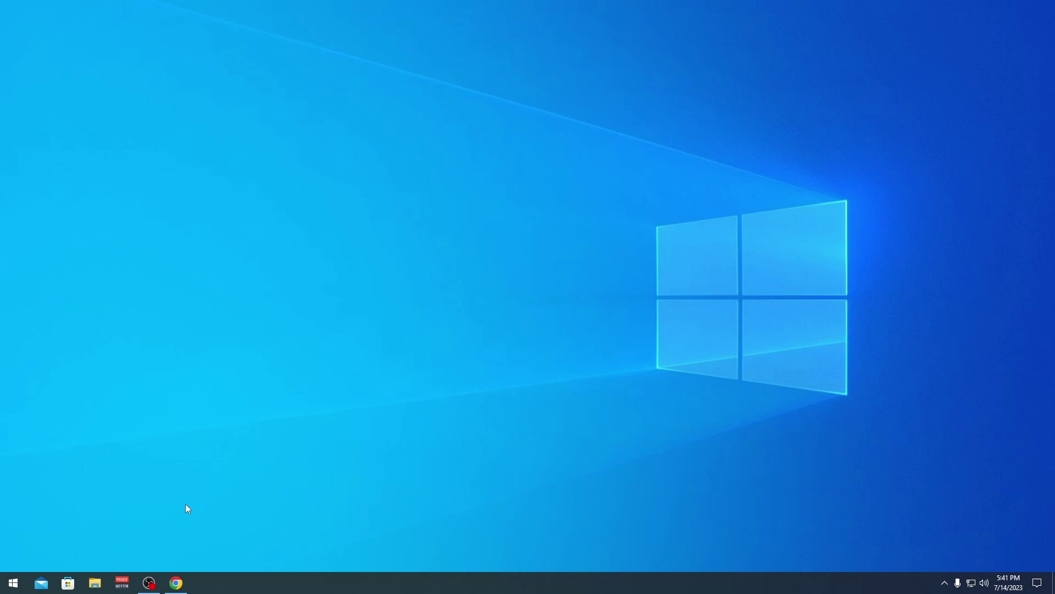
Launch Snipping Tool from the Start menu search results for 'Snipp'
click(14, 583)
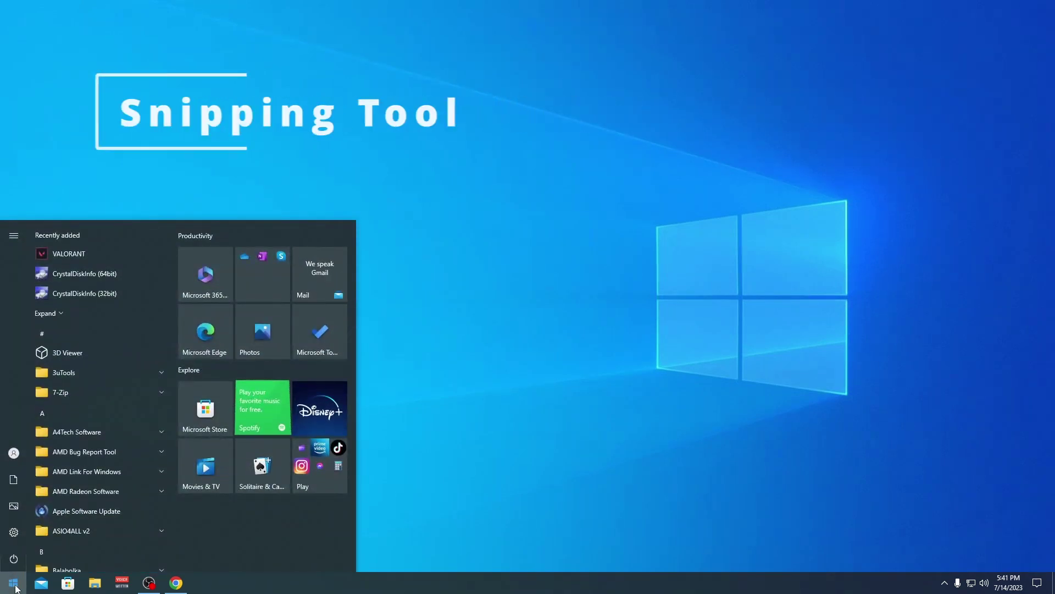
text(Snipp)
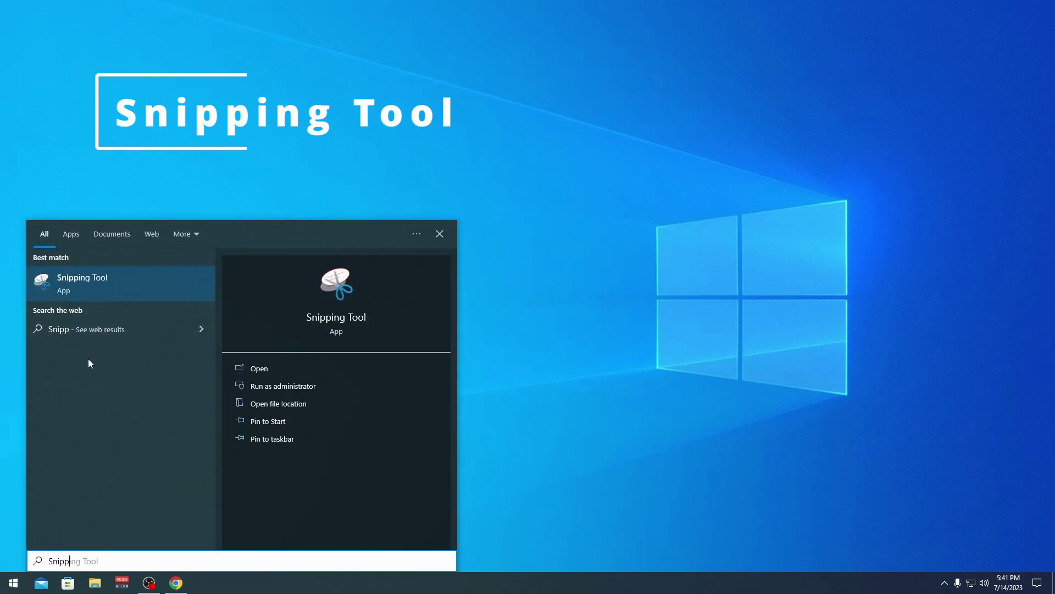
click(111, 287)
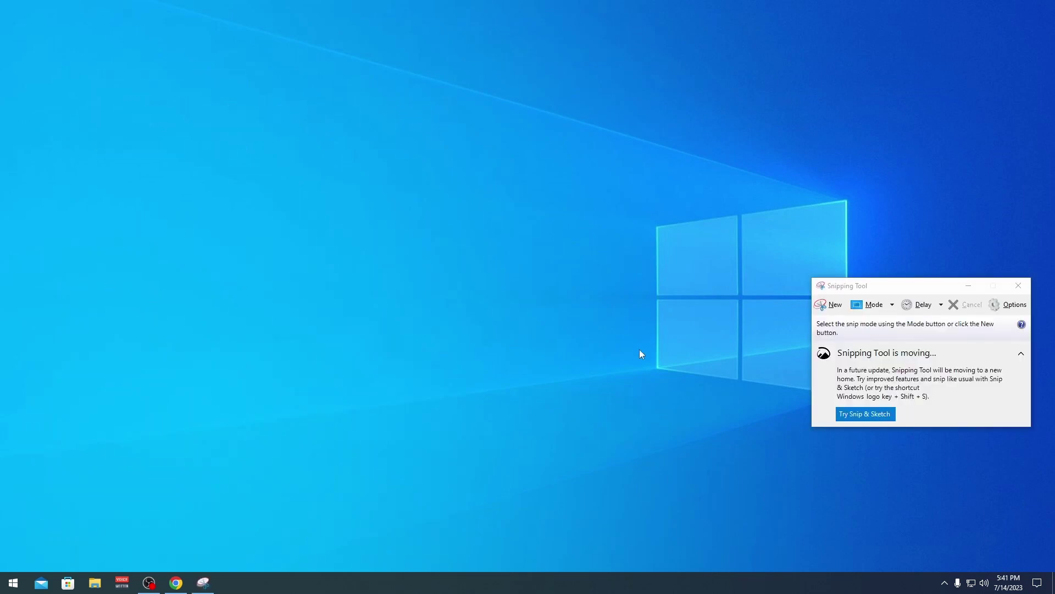
Move the Snipping Tool window to the centre and choose Free-form Snip mode
drag(905, 288, 648, 228)
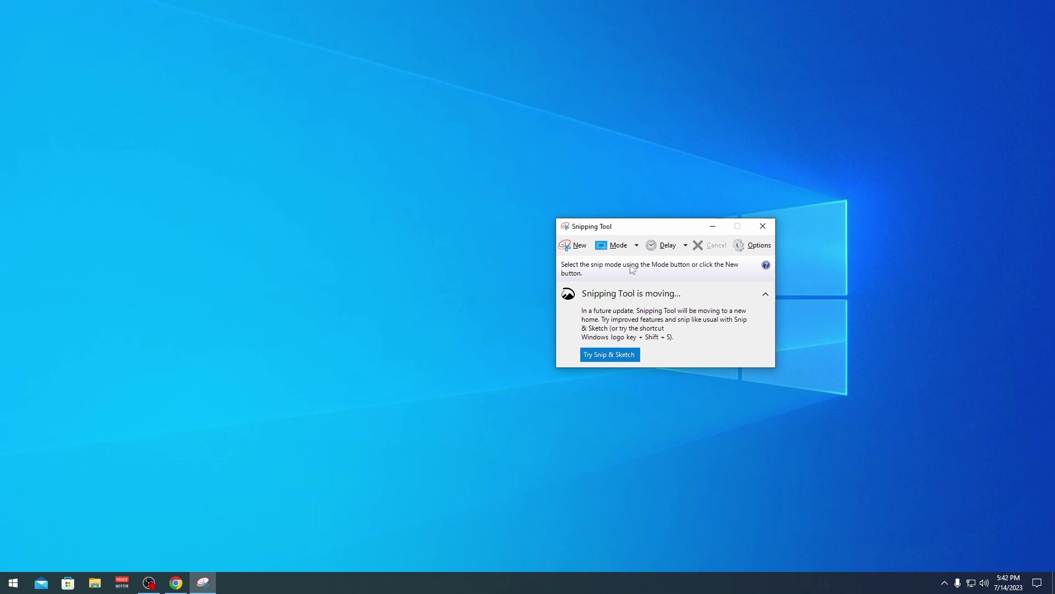
drag(636, 229, 626, 224)
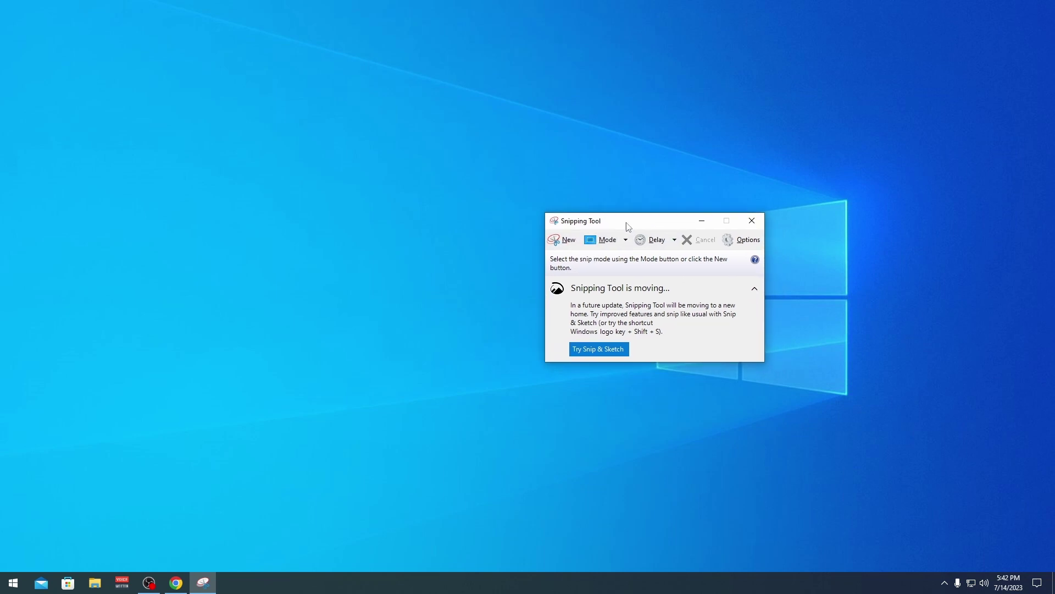
click(625, 240)
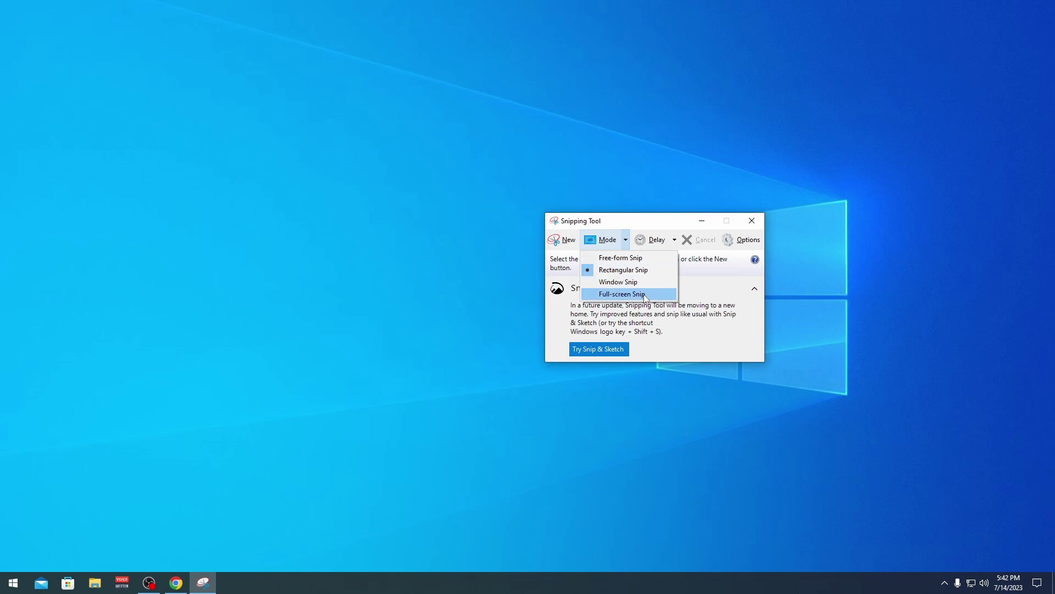
click(625, 239)
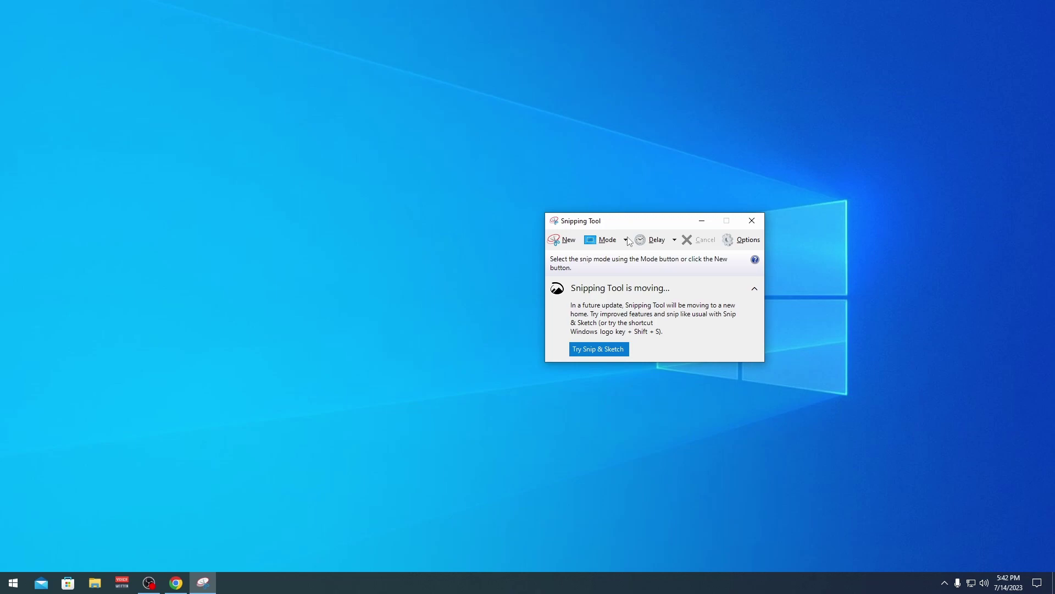
click(625, 240)
click(621, 258)
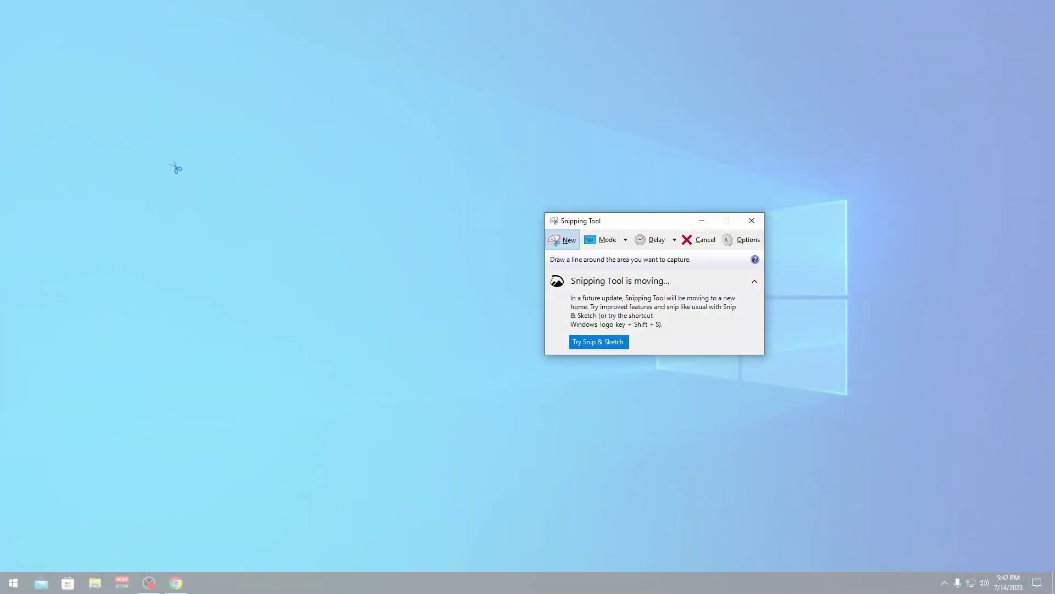
Cancel the pending capture and bring the Google results page in Chrome to the front
click(698, 243)
click(176, 583)
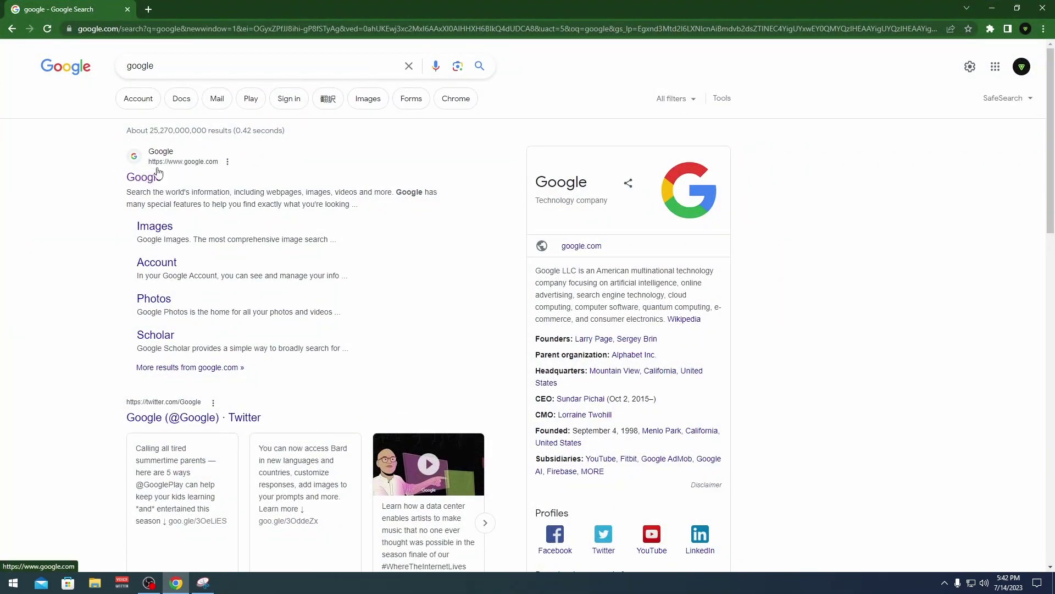
Bring Snipping Tool back and start a free-form snip
click(211, 582)
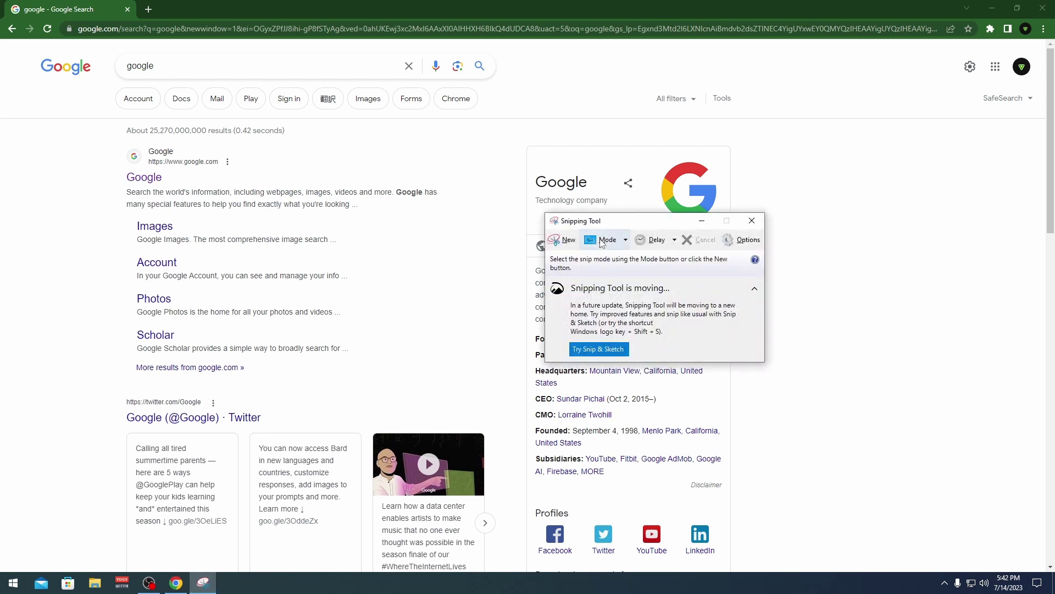
drag(631, 217, 671, 217)
click(659, 240)
click(651, 257)
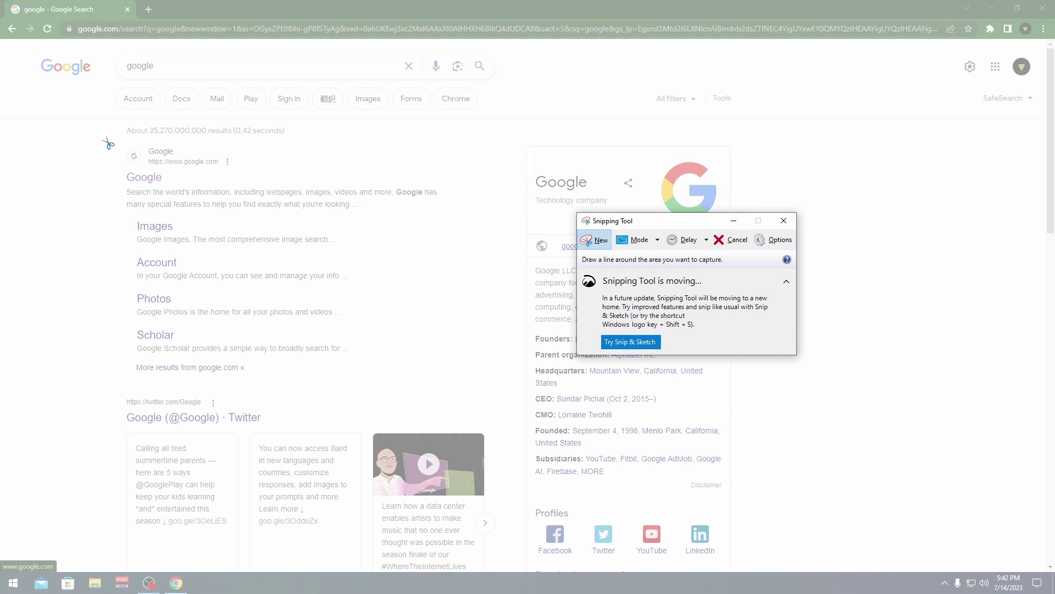
Outline the first Google result to capture it and move the editor window to centre-right
mouse_move(108, 142)
mouse_down()
mouse_move(254, 148)
mouse_move(252, 170)
mouse_move(147, 189)
mouse_move(113, 179)
mouse_move(110, 140)
mouse_up()
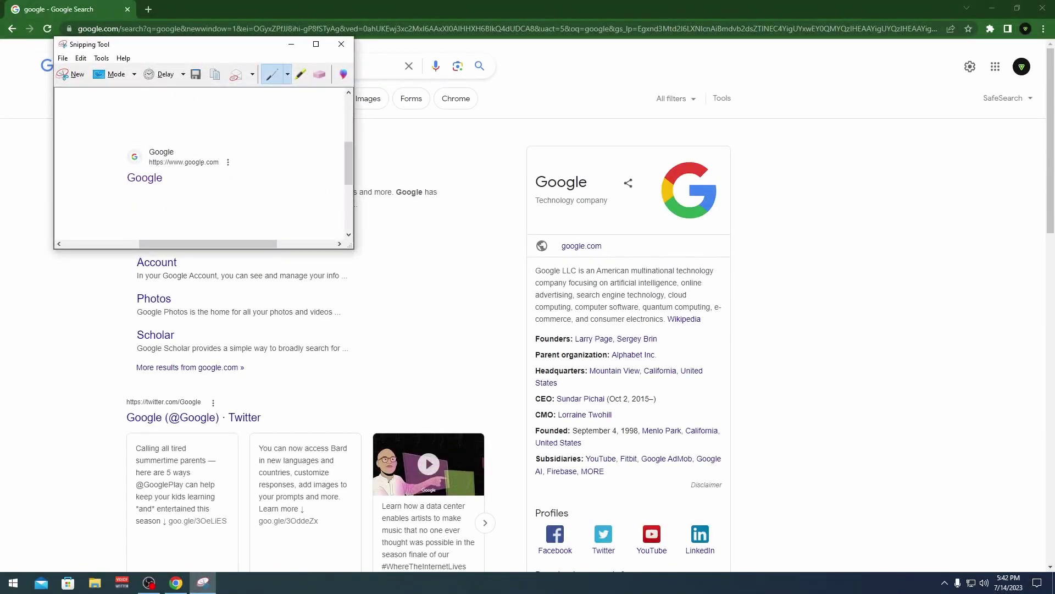
drag(130, 47, 563, 163)
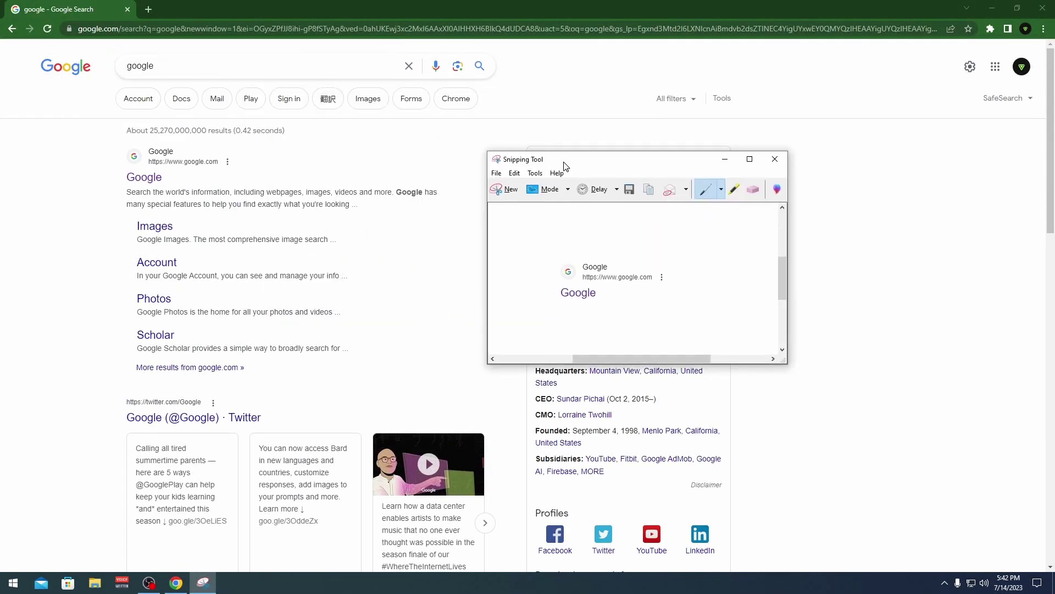
Switch to Rectangular Snip and capture a rectangle around the first Google result
click(569, 189)
click(581, 219)
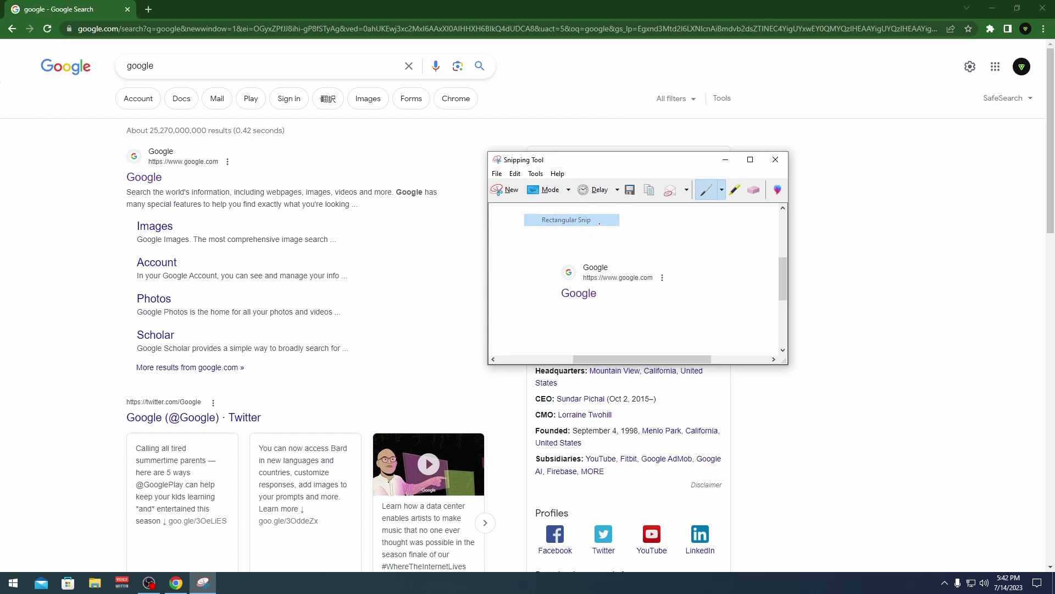
click(509, 190)
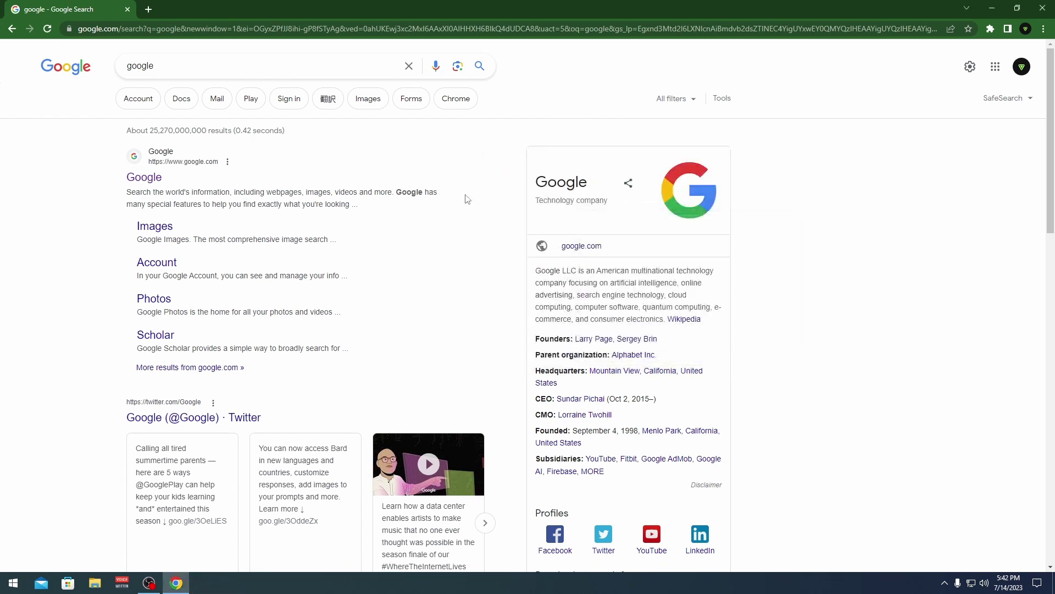
mouse_move(100, 136)
mouse_down()
mouse_move(458, 220)
mouse_move(463, 246)
mouse_up()
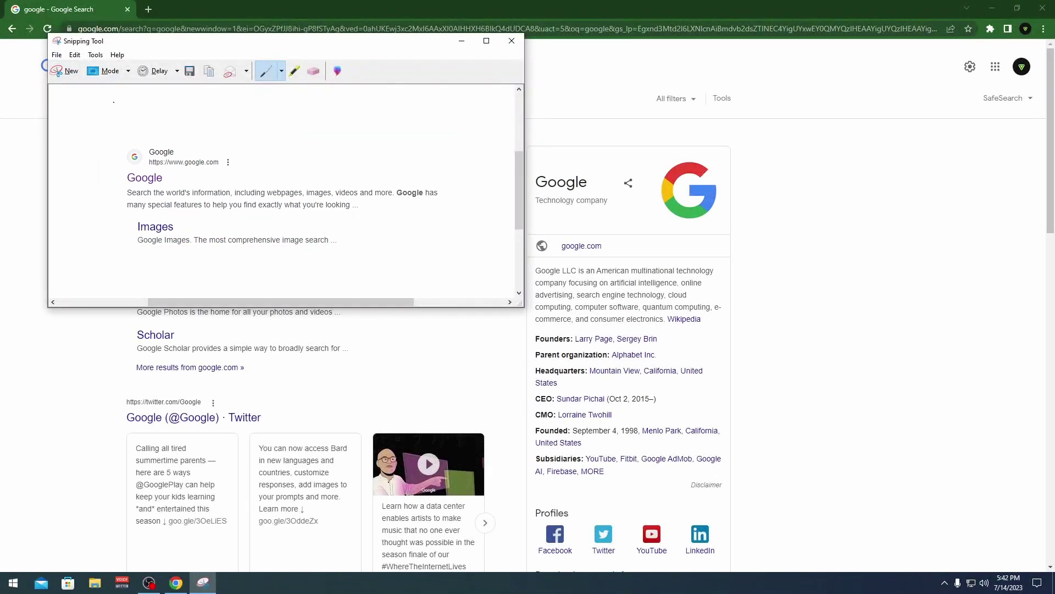
Review the snip types without changing, recentre the editor window and hide it behind Chrome
click(110, 71)
click(149, 142)
mouse_move(131, 48)
mouse_down()
mouse_move(248, 92)
mouse_move(420, 127)
mouse_up()
click(97, 147)
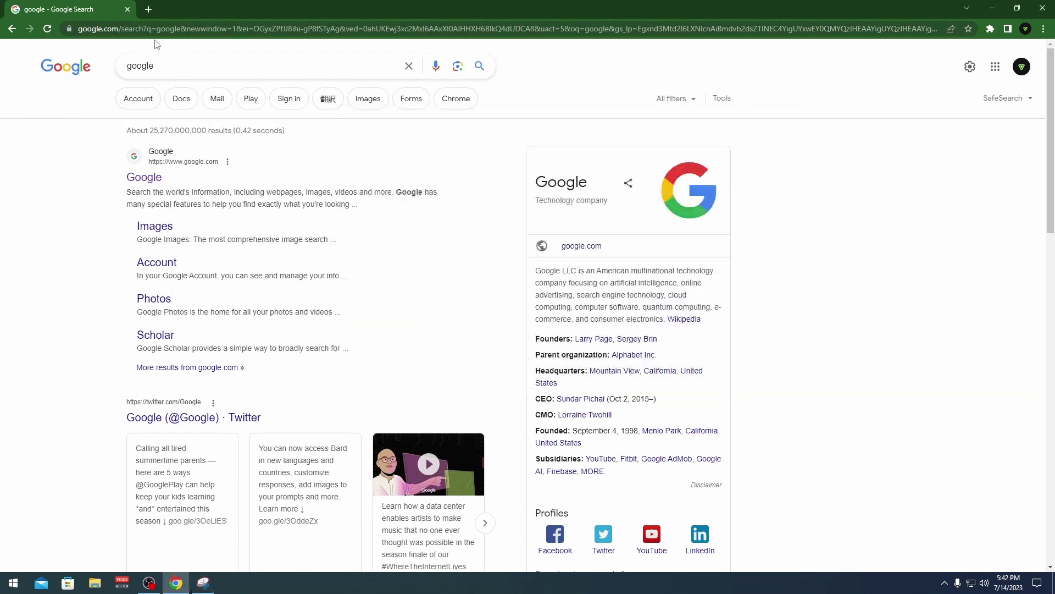
Capture the entire Chrome Google results window with a Window Snip and resize the editor smaller
click(203, 583)
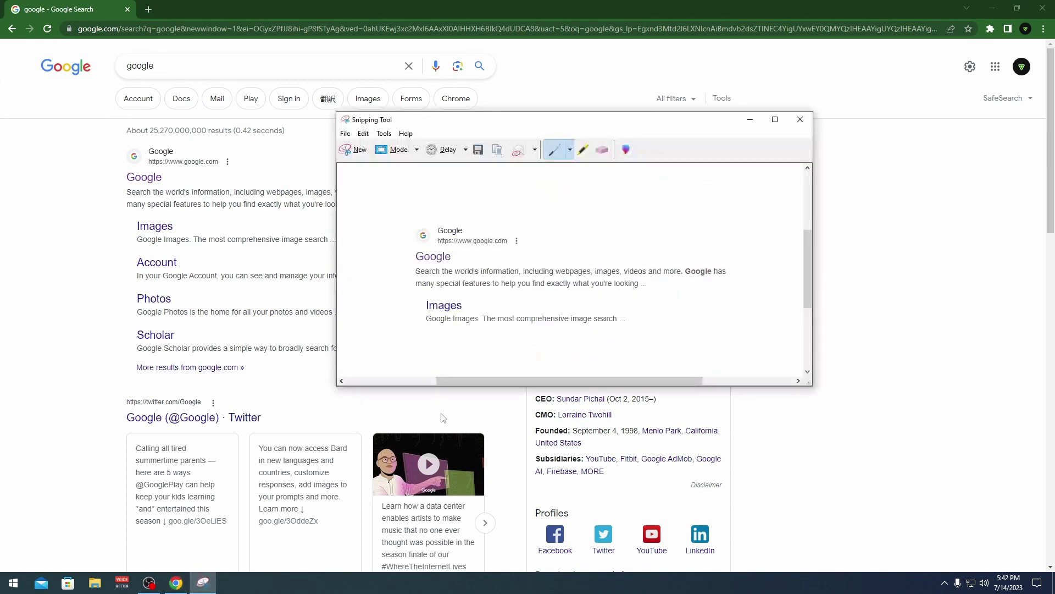
click(360, 149)
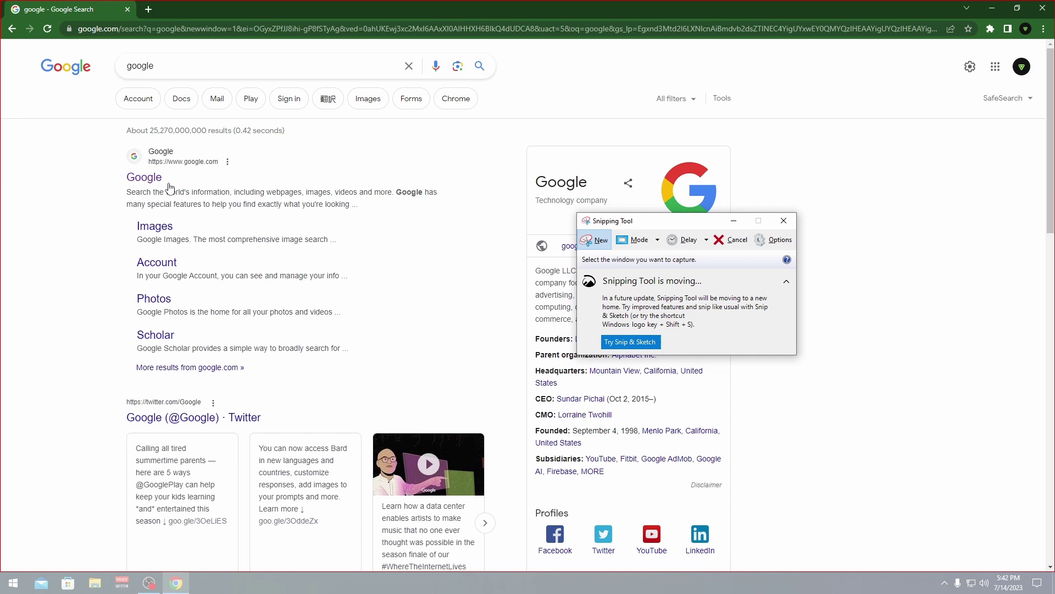
click(172, 18)
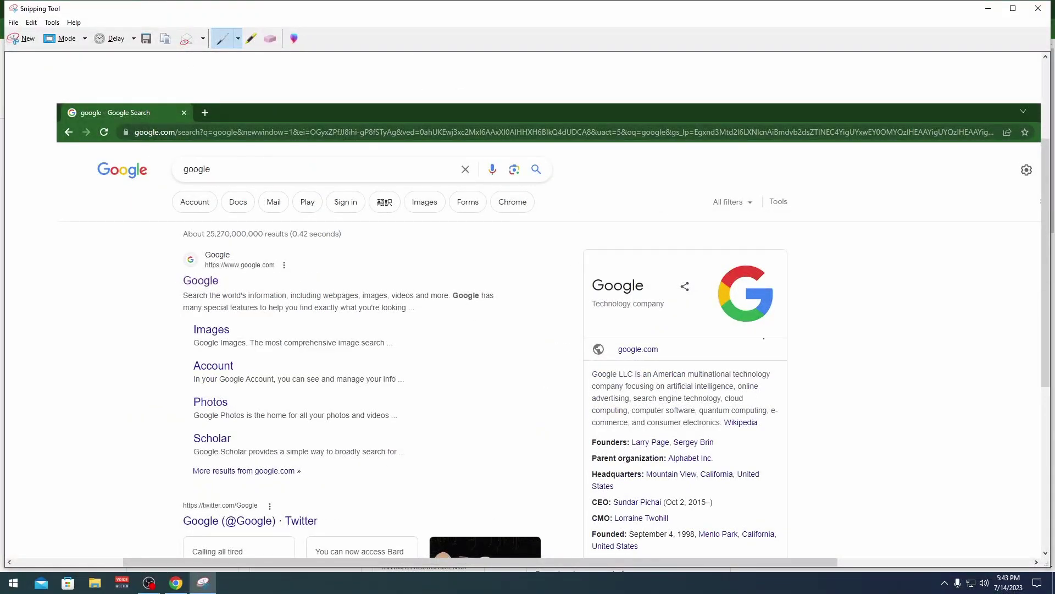
mouse_move(1036, 260)
mouse_down()
mouse_move(1023, 514)
mouse_move(996, 125)
mouse_up()
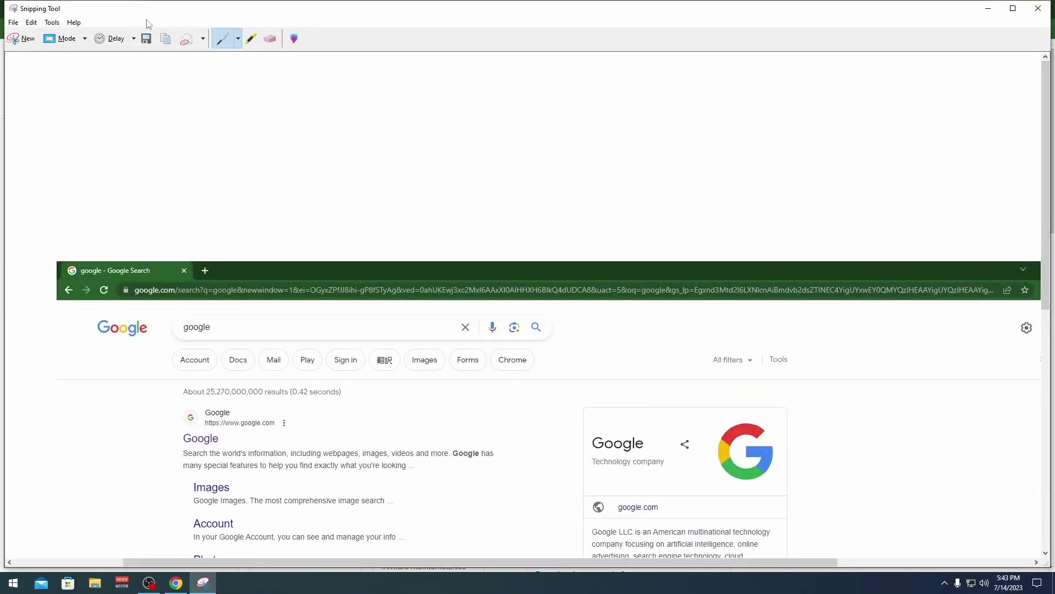
drag(104, 13, 419, 106)
Pick Rectangular Snip and capture a small region near the Google heading, then recentre the editor
click(376, 131)
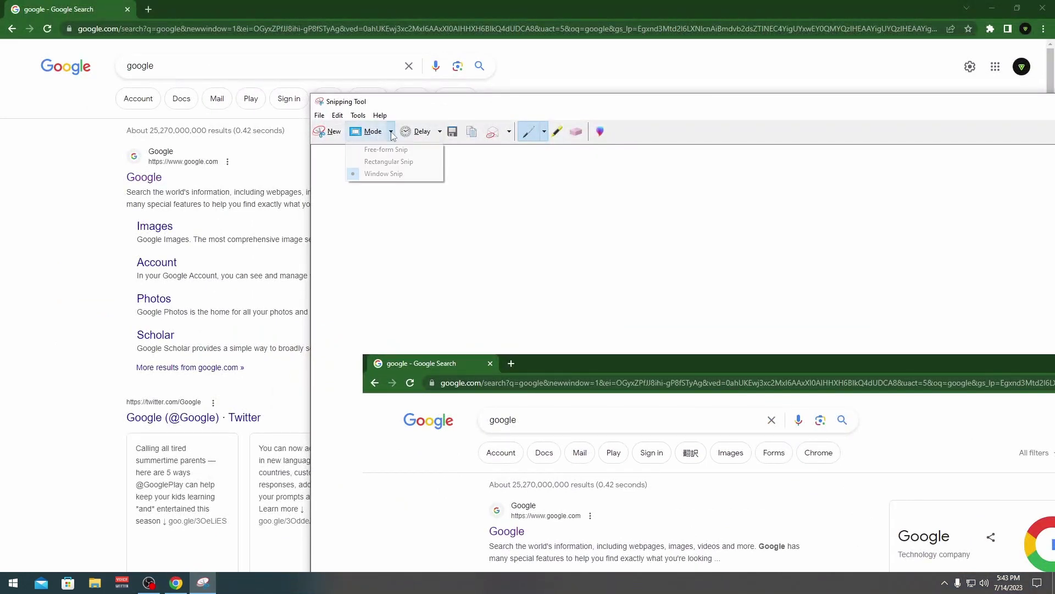
click(389, 162)
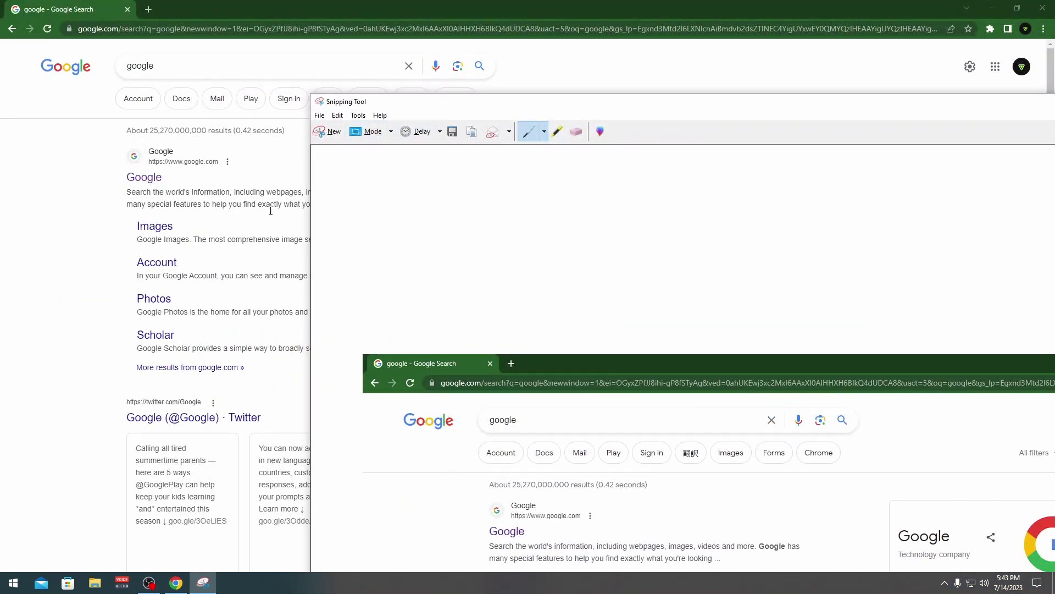
drag(123, 146, 85, 148)
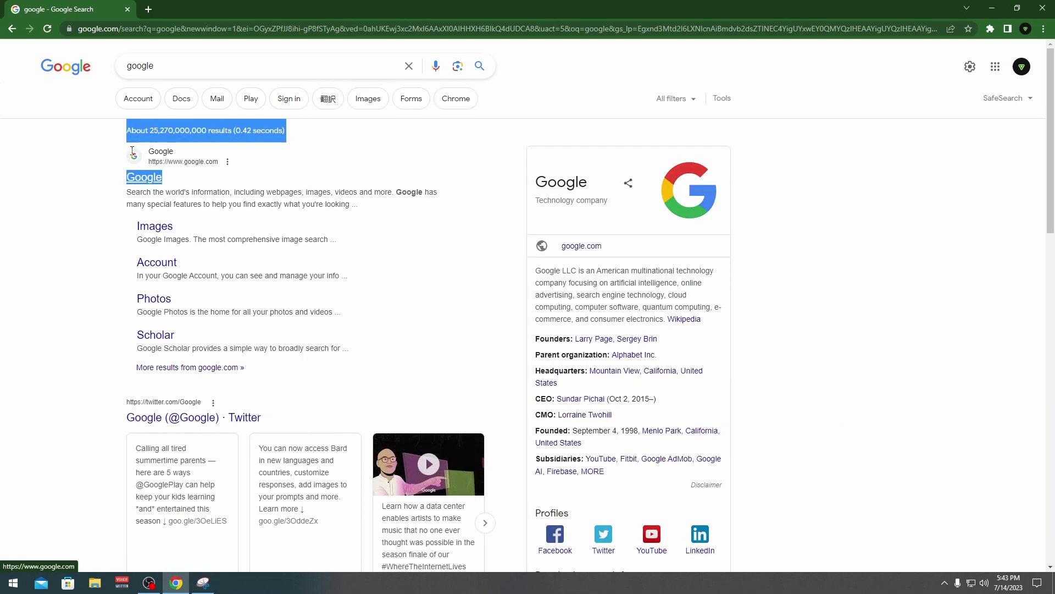
click(209, 587)
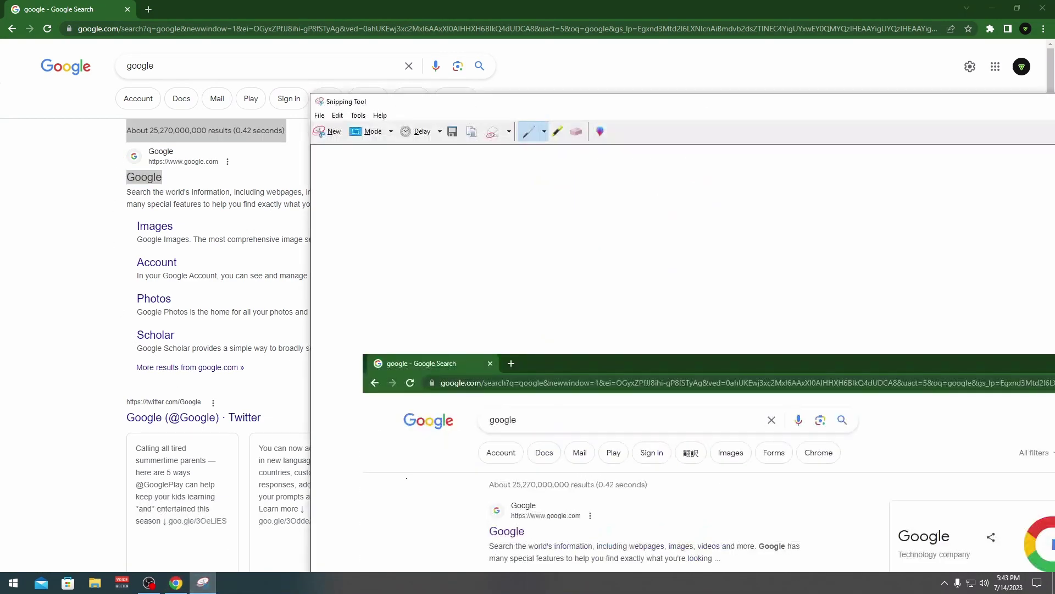
click(335, 132)
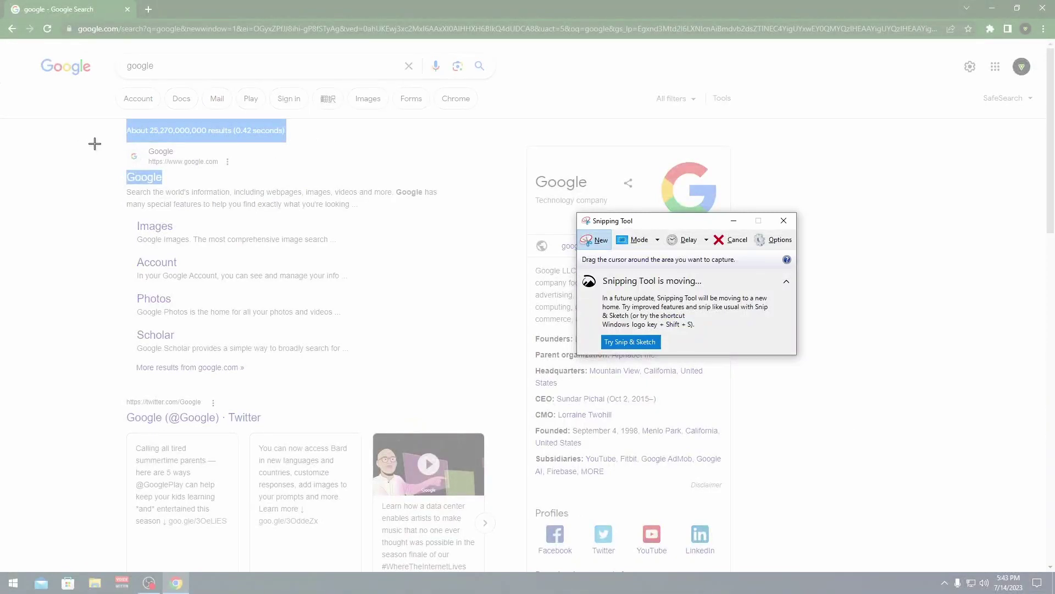
drag(86, 141, 116, 153)
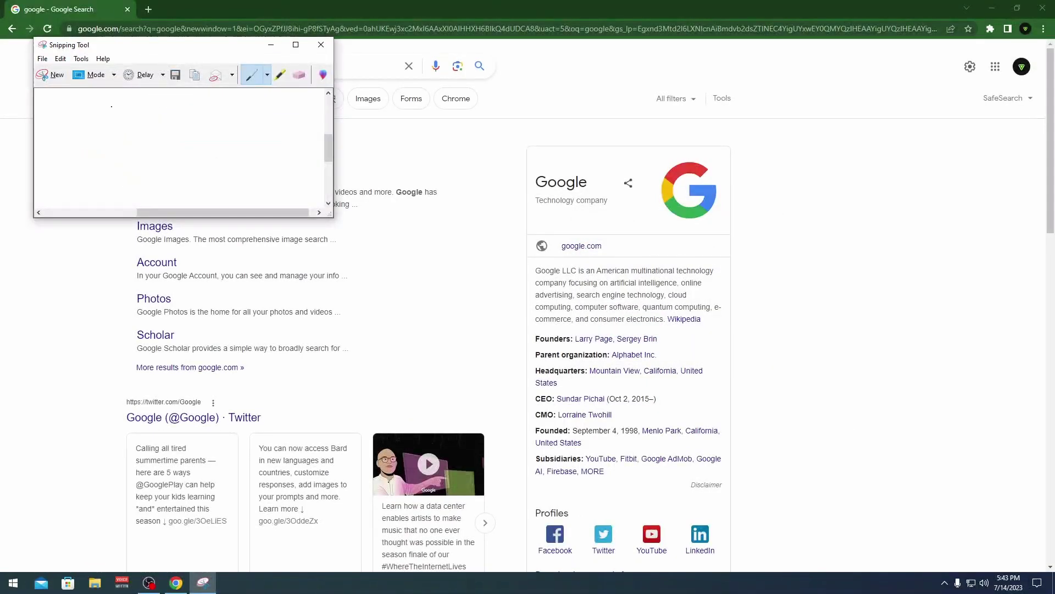
drag(120, 44, 363, 106)
Take another rectangular snip covering the first Google result's title and description
click(293, 130)
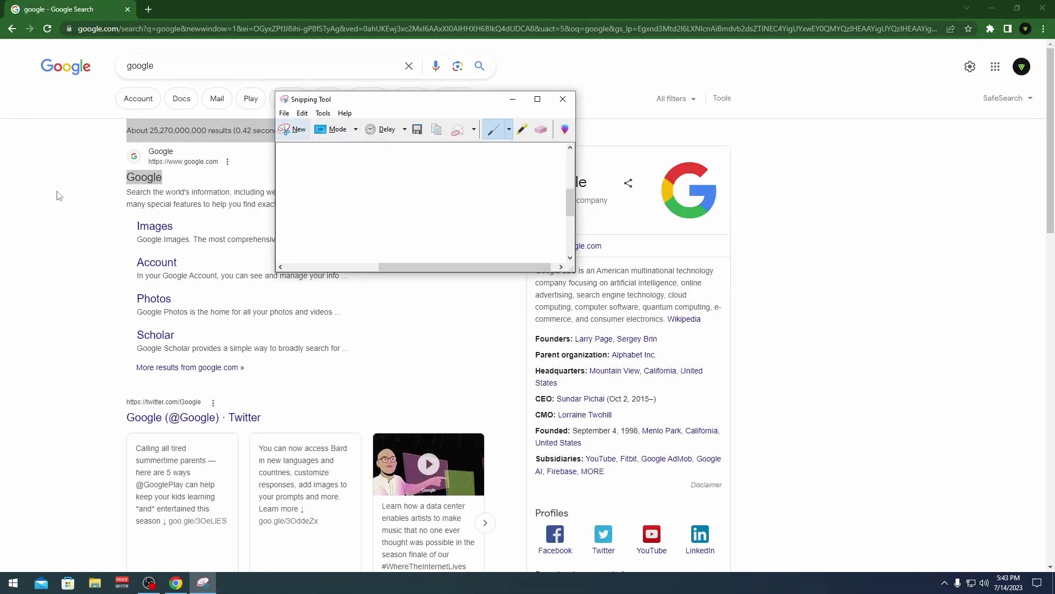
click(78, 295)
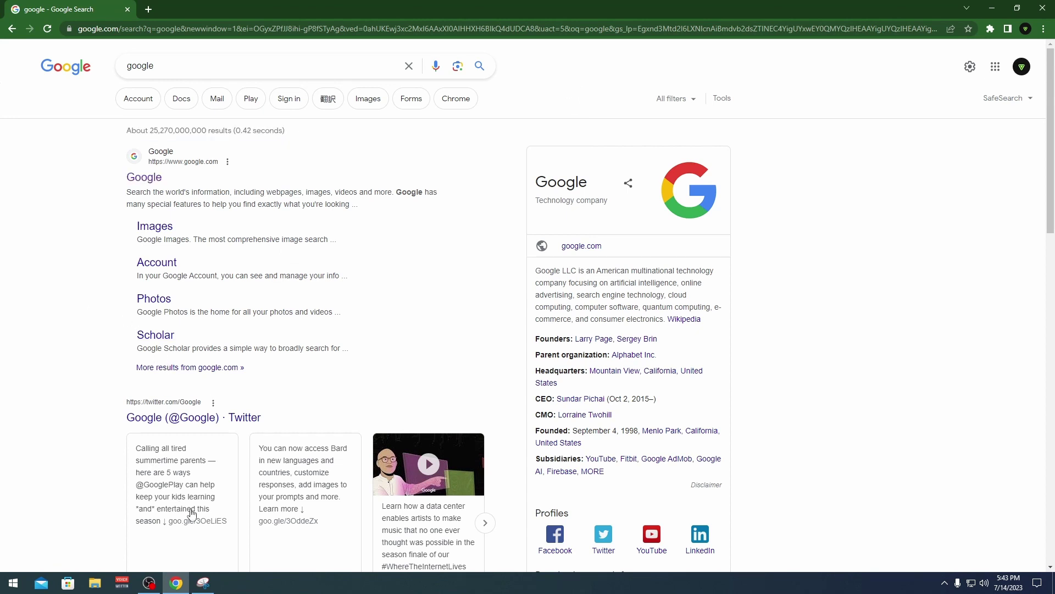
click(203, 583)
click(293, 130)
drag(103, 170, 448, 220)
drag(124, 66, 265, 108)
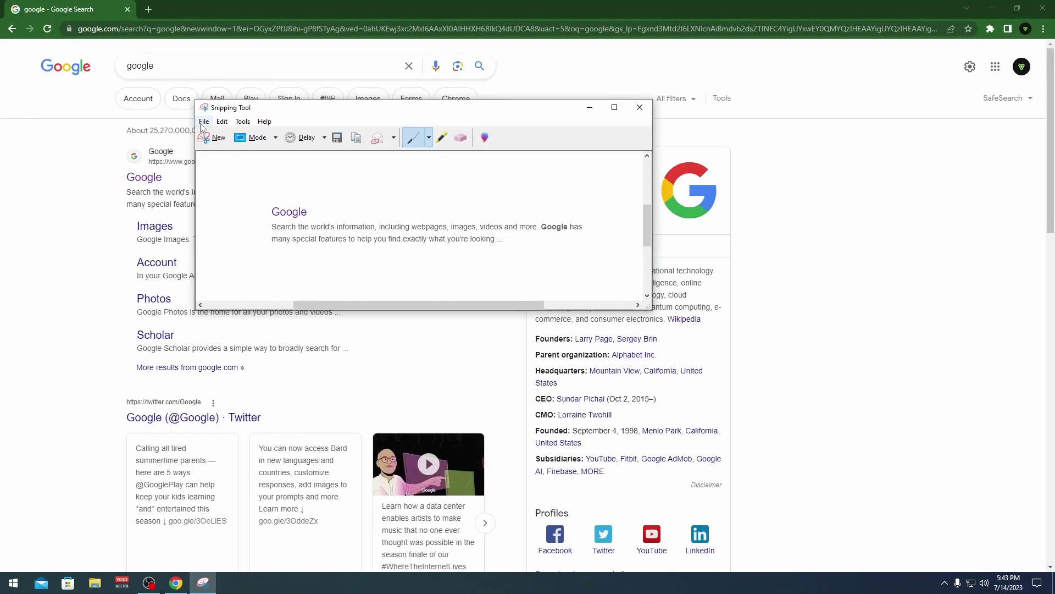
click(204, 120)
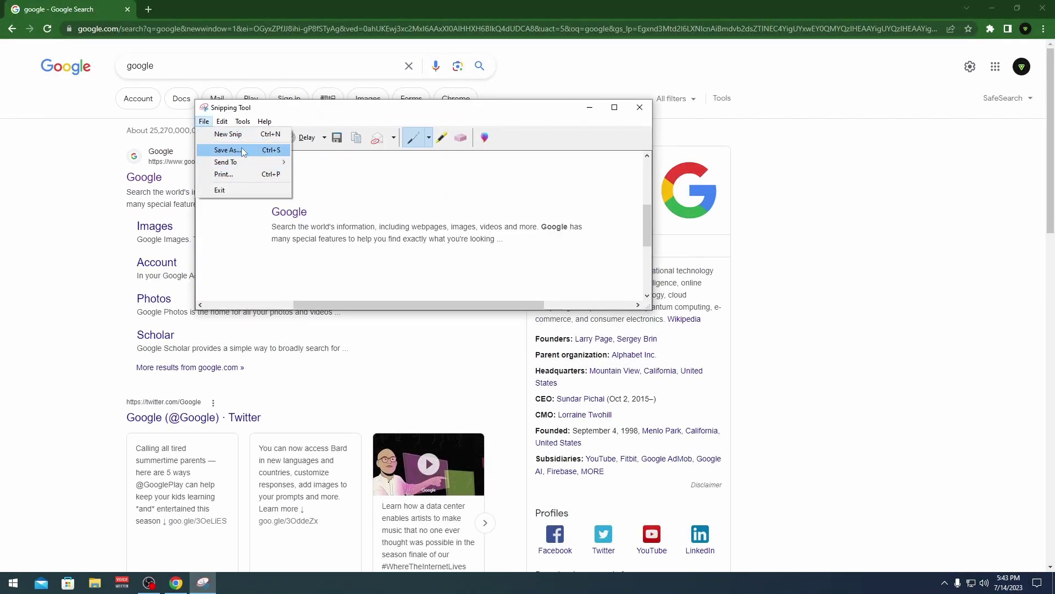
key(Escape)
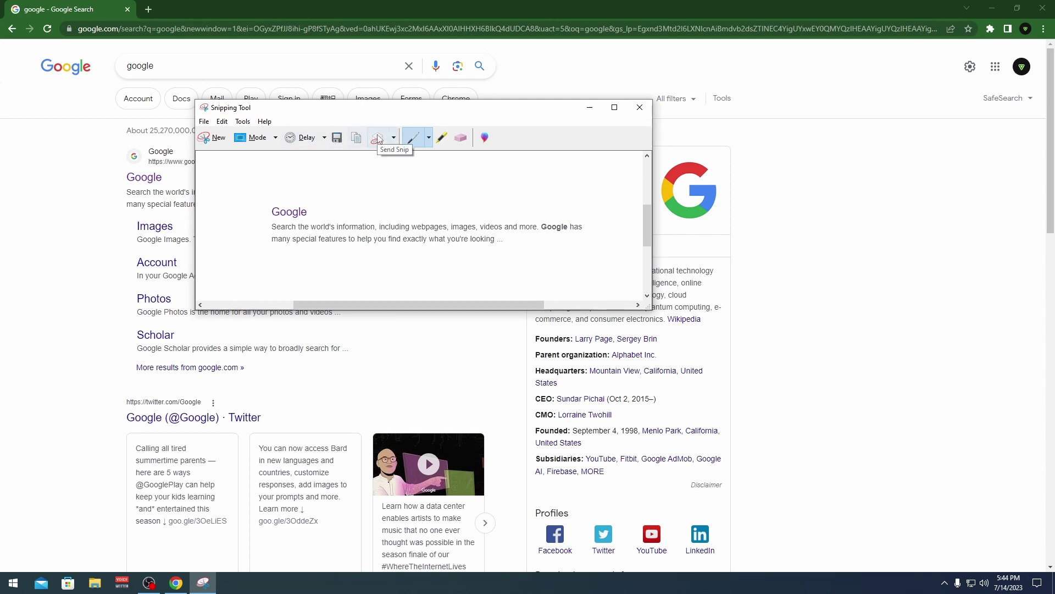
click(394, 139)
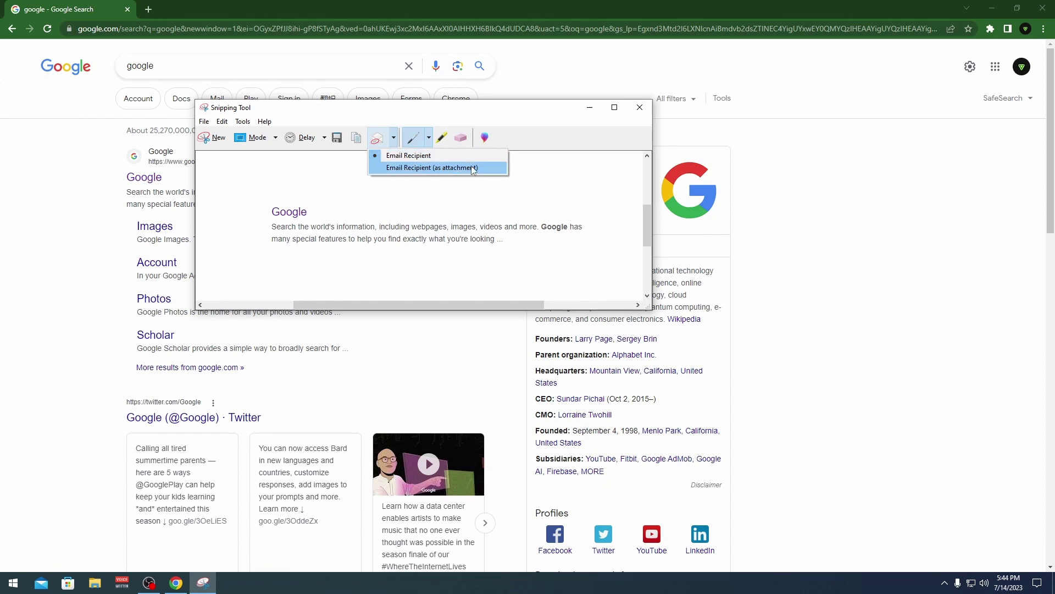
click(392, 138)
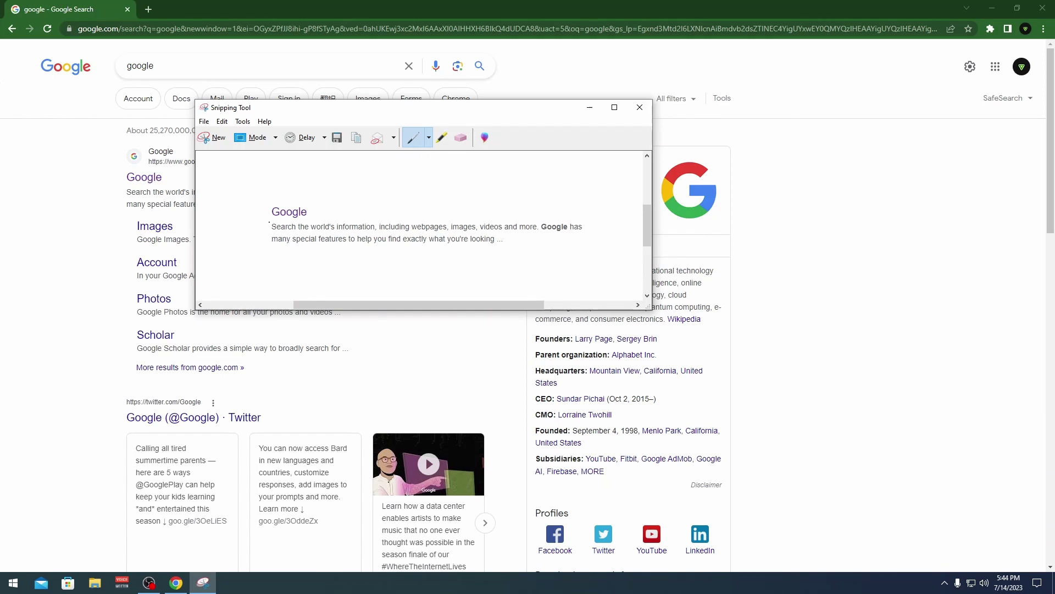
Underline the snippet text with the red pen, then erase the strokes with the Eraser
mouse_move(289, 223)
mouse_down()
mouse_move(542, 232)
mouse_move(495, 244)
mouse_up()
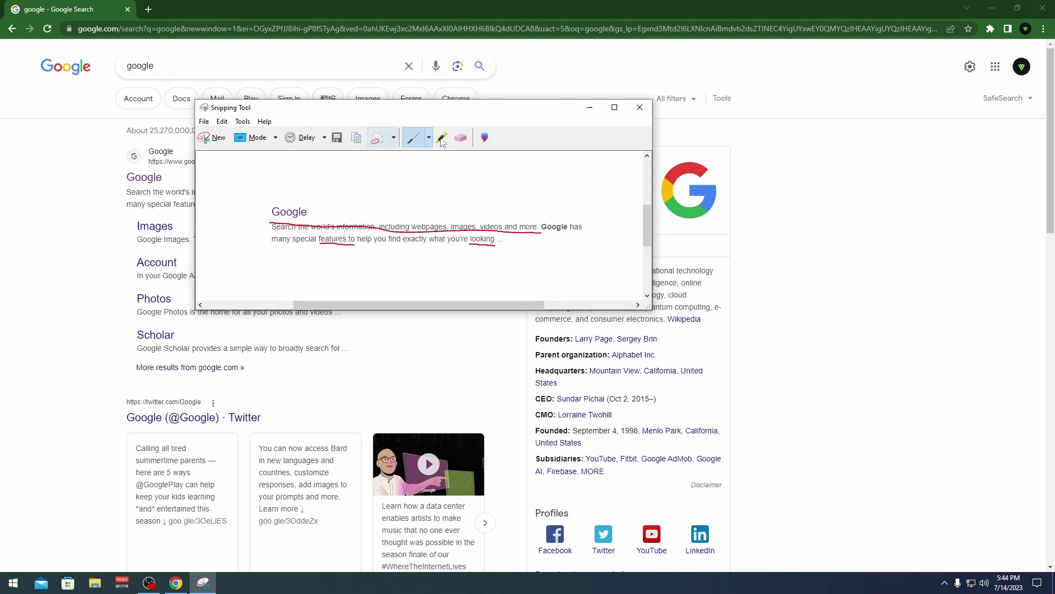
click(461, 138)
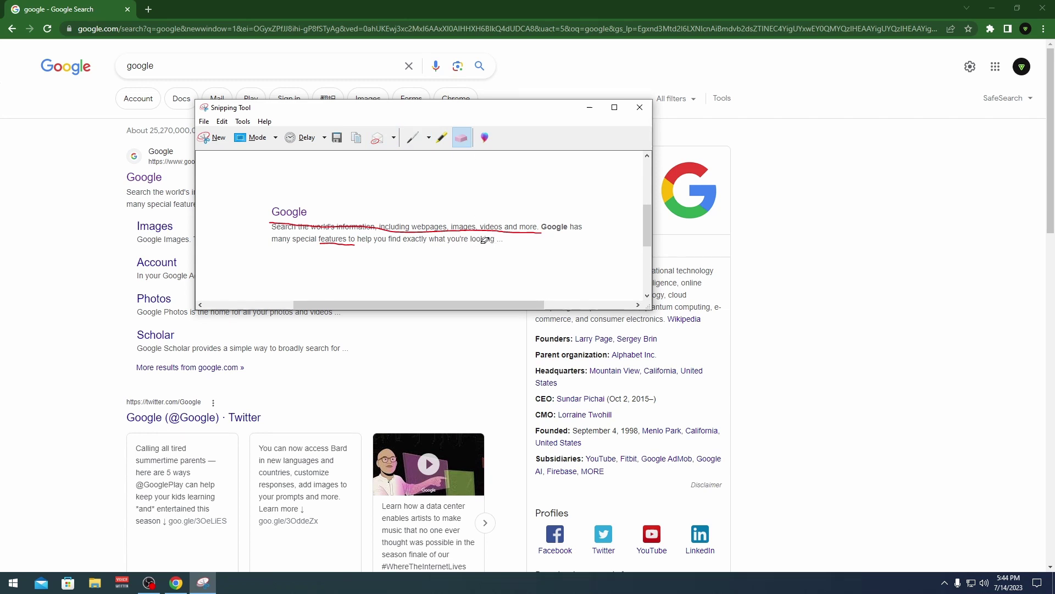
click(488, 231)
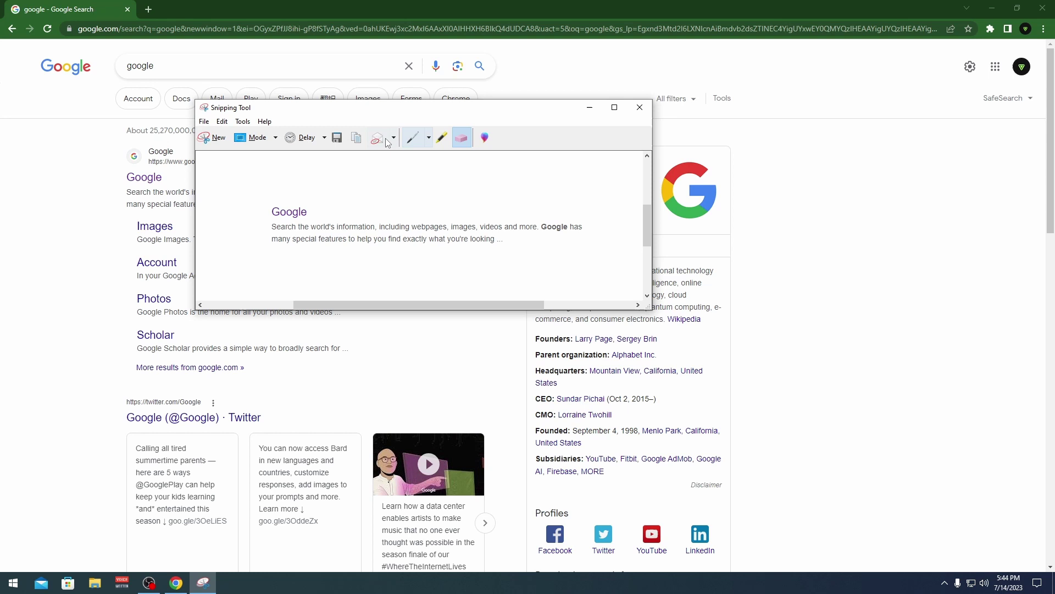
Browse the Delay choices and the File menu options for sending the snip
click(308, 140)
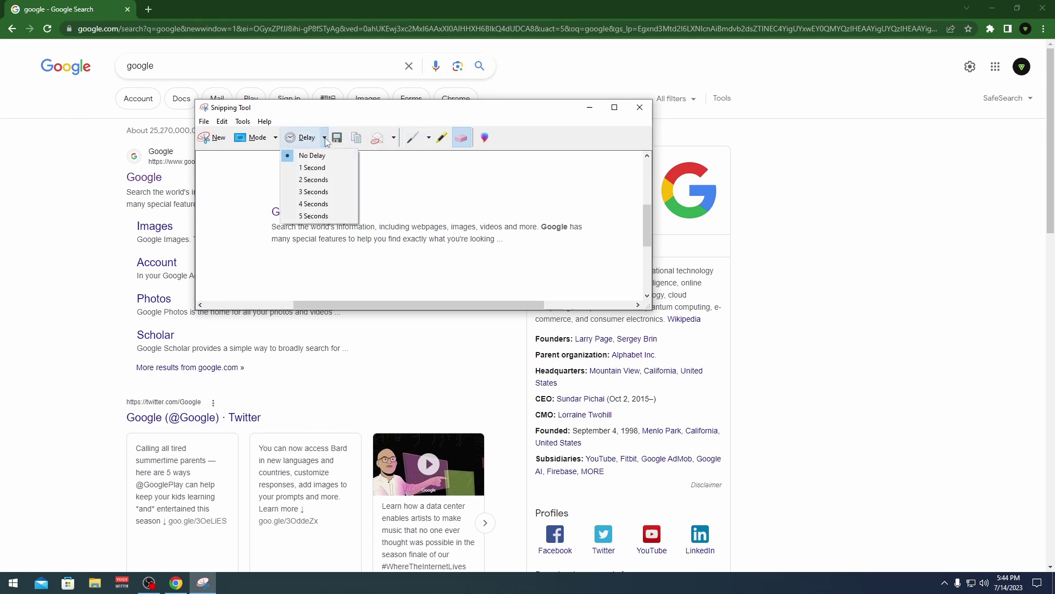
click(203, 121)
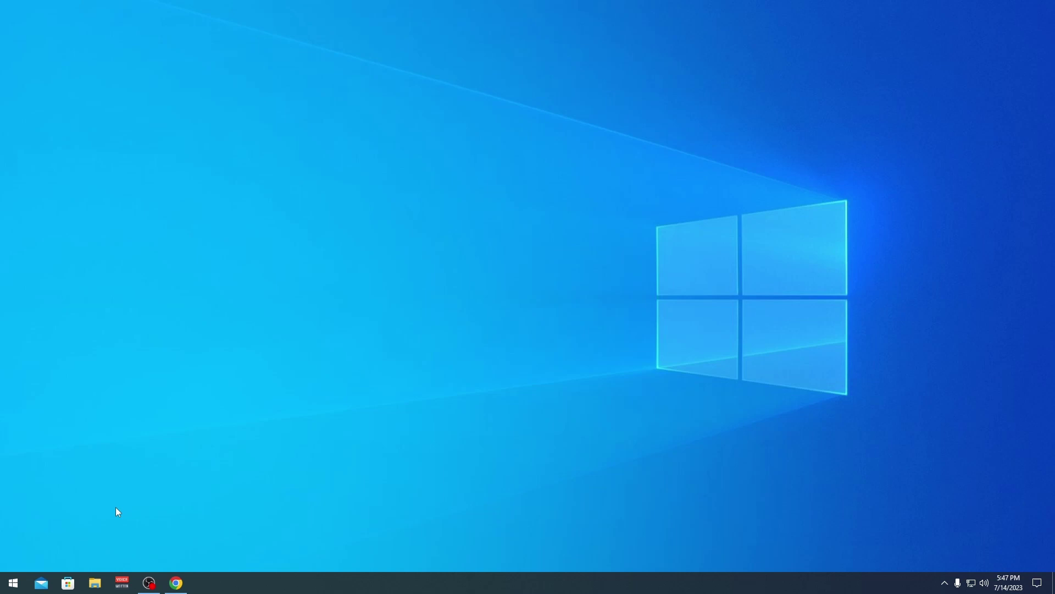
Launch Paint from the Start menu search results
click(15, 585)
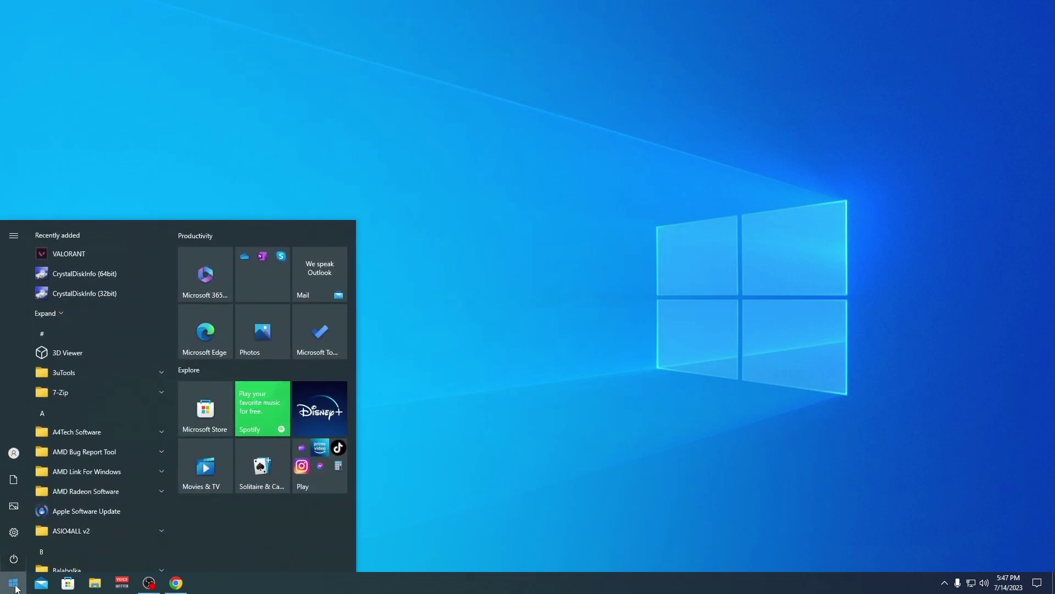
text(Paint)
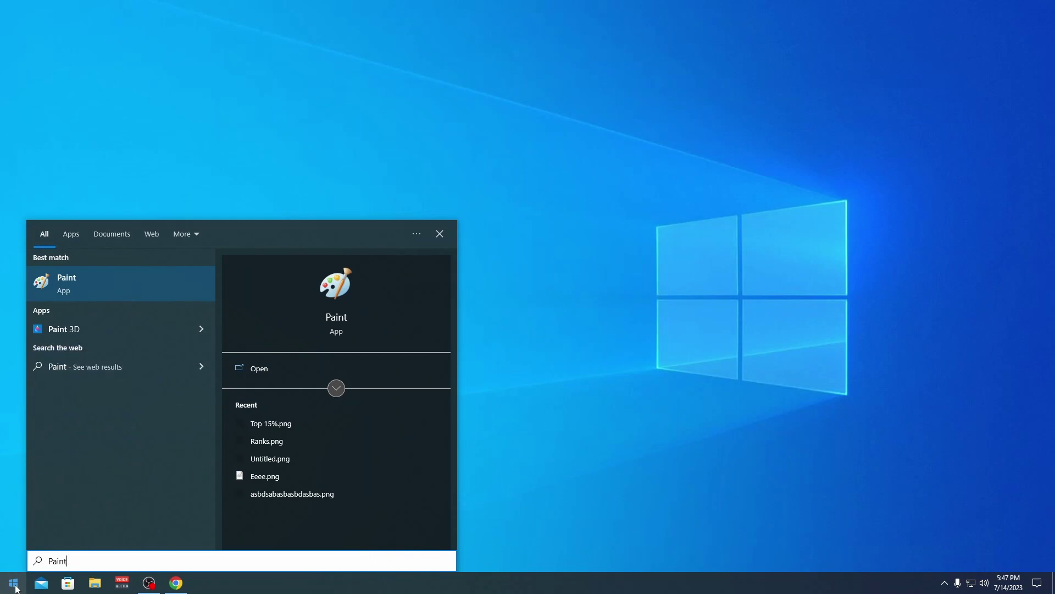
click(95, 284)
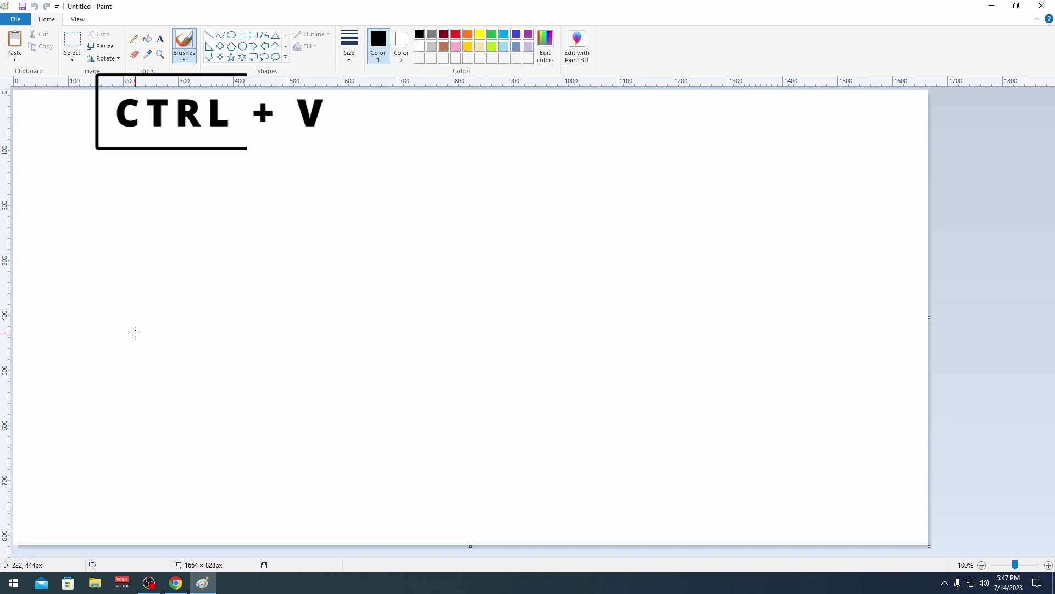
Paste the Print Screen desktop capture onto the canvas, glance at Save as formats, and nudge the image
key(ctrl+v)
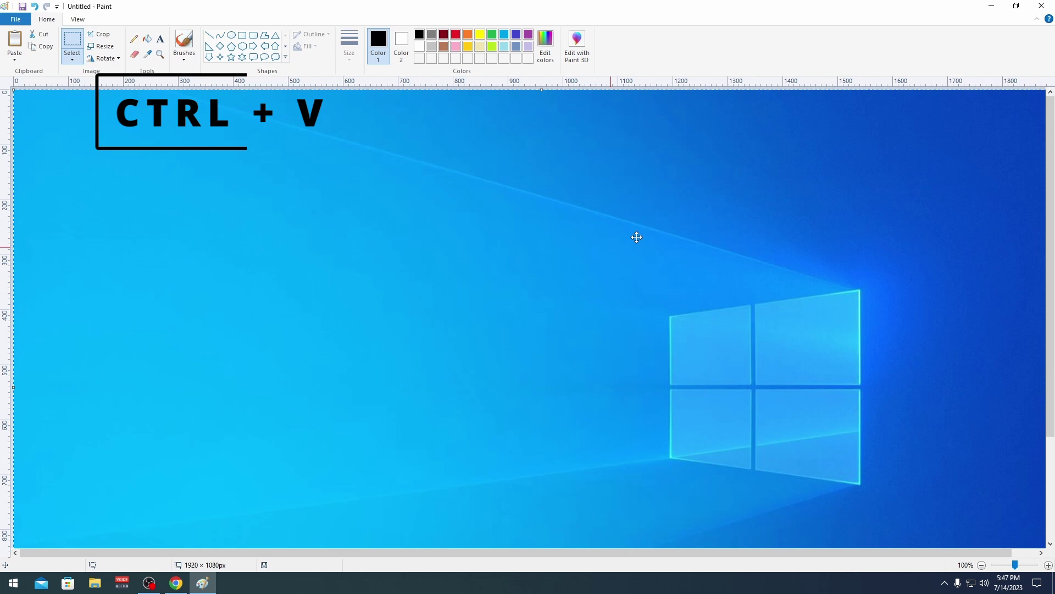
mouse_move(1052, 128)
mouse_down()
mouse_move(1052, 272)
mouse_move(1053, 136)
mouse_move(1052, 234)
mouse_up()
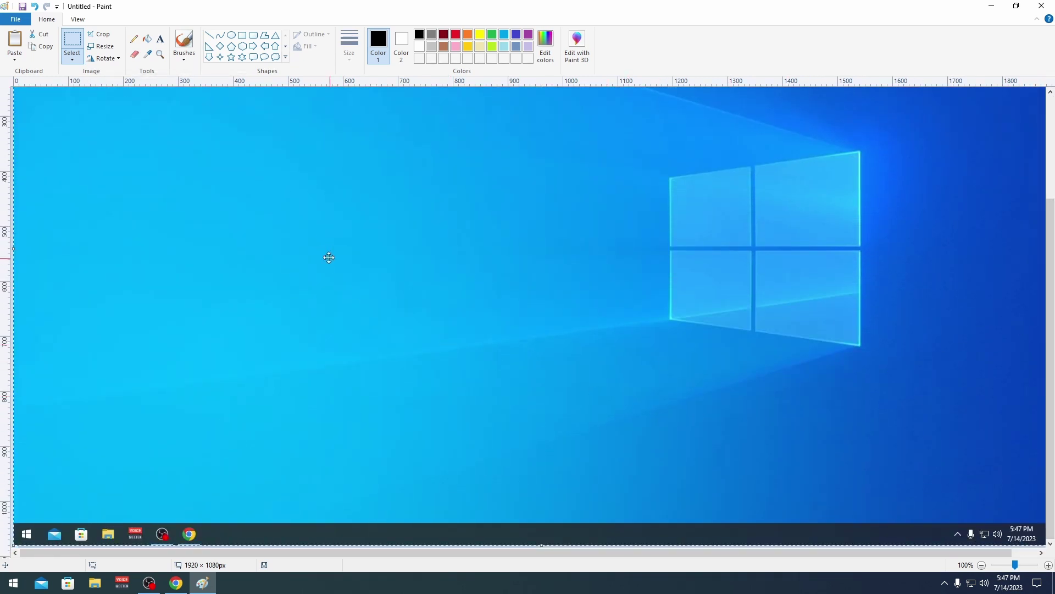
click(18, 21)
mouse_move(35, 111)
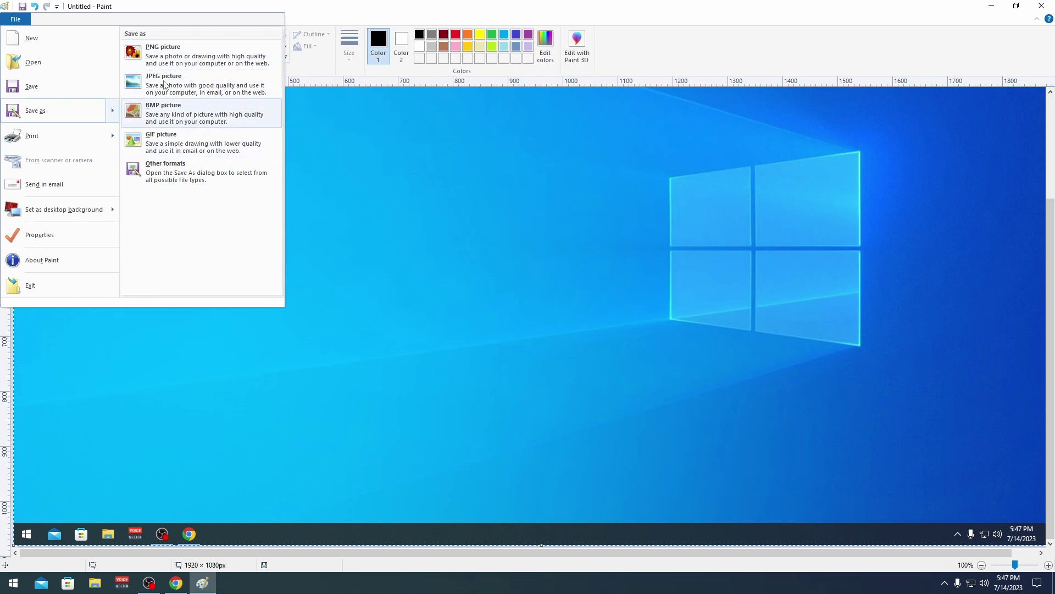
click(373, 192)
drag(218, 203, 316, 215)
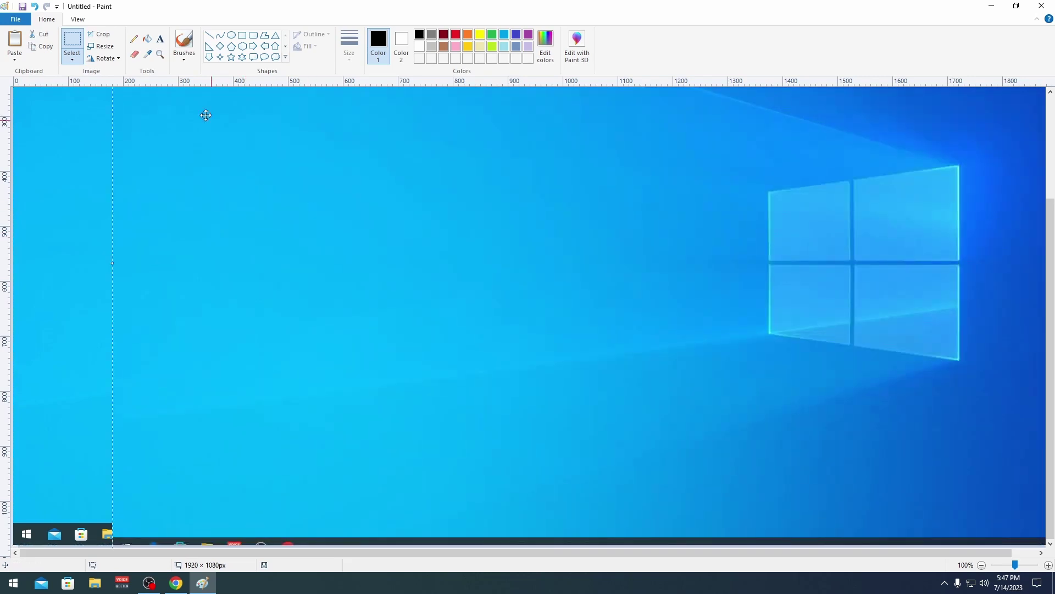
Scribble a black pencil loop, a long curve and two diagonal lines across the left half of the screenshot
click(134, 40)
mouse_move(172, 133)
mouse_down()
mouse_move(283, 177)
mouse_move(229, 155)
mouse_up()
drag(446, 172, 426, 289)
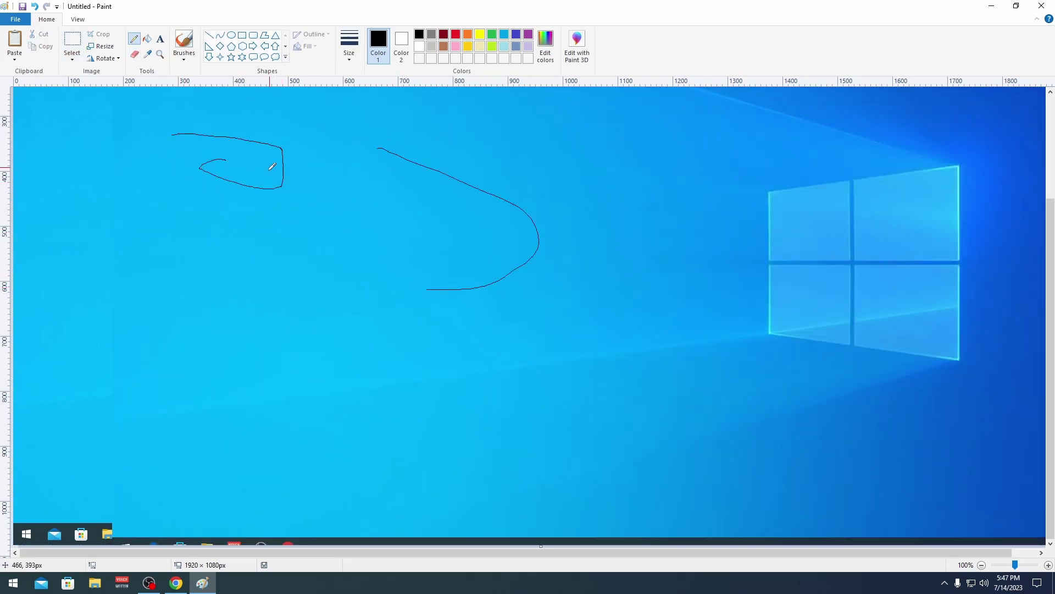
drag(294, 289, 294, 294)
drag(175, 319, 287, 363)
scroll(1052, 285, up, 1)
scroll(1052, 284, down, 1)
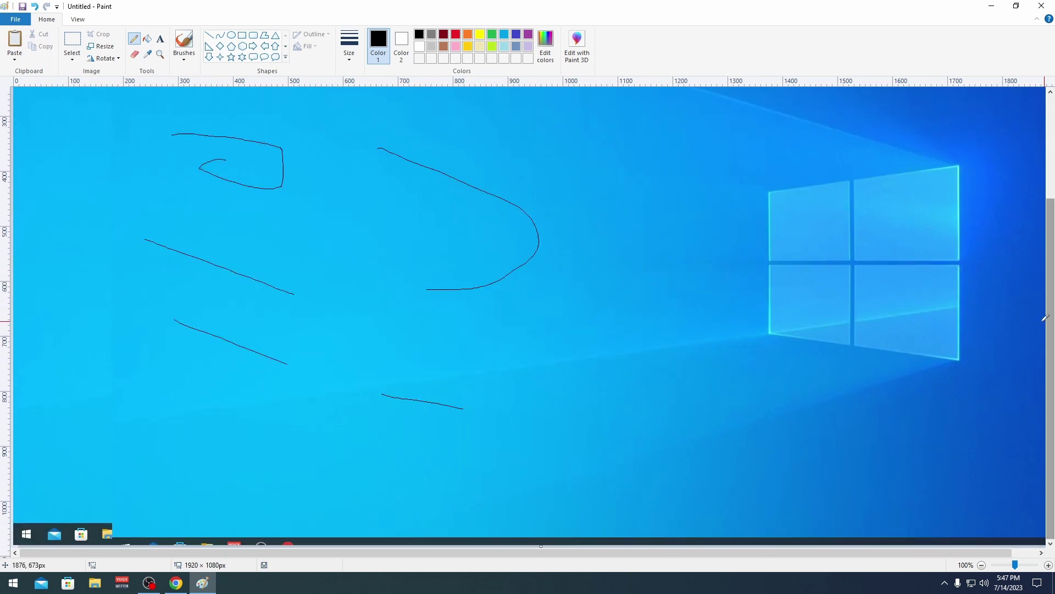
drag(1054, 251, 1053, 152)
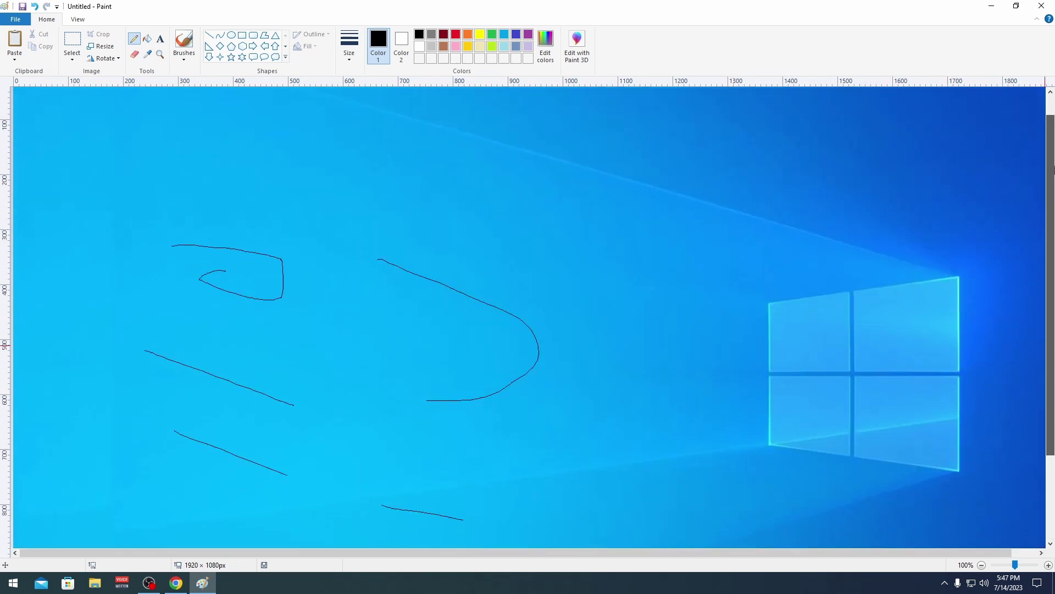